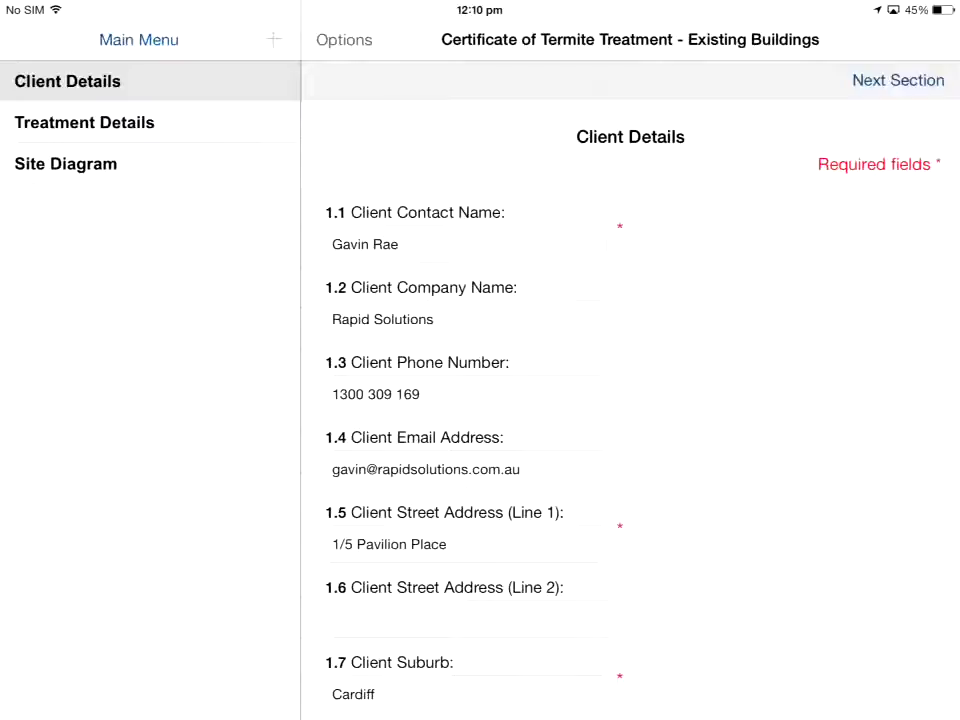
- Show the certificate's Site Diagram section from the left sidebar
click(65, 163)
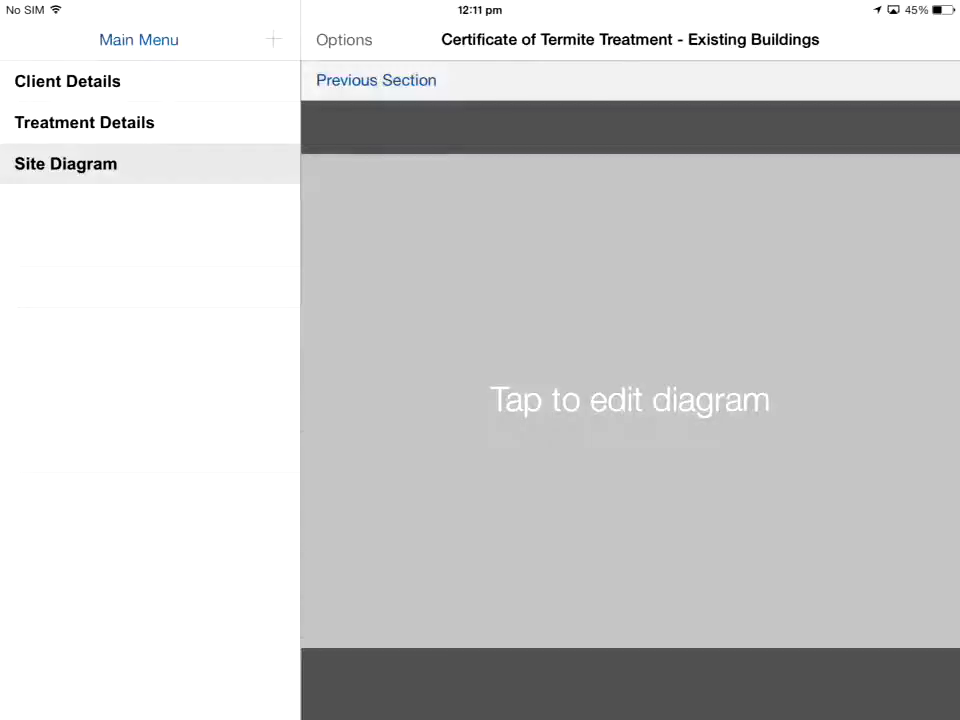
- Enter diagram editing and draw a large square outline from straight line segments
click(630, 400)
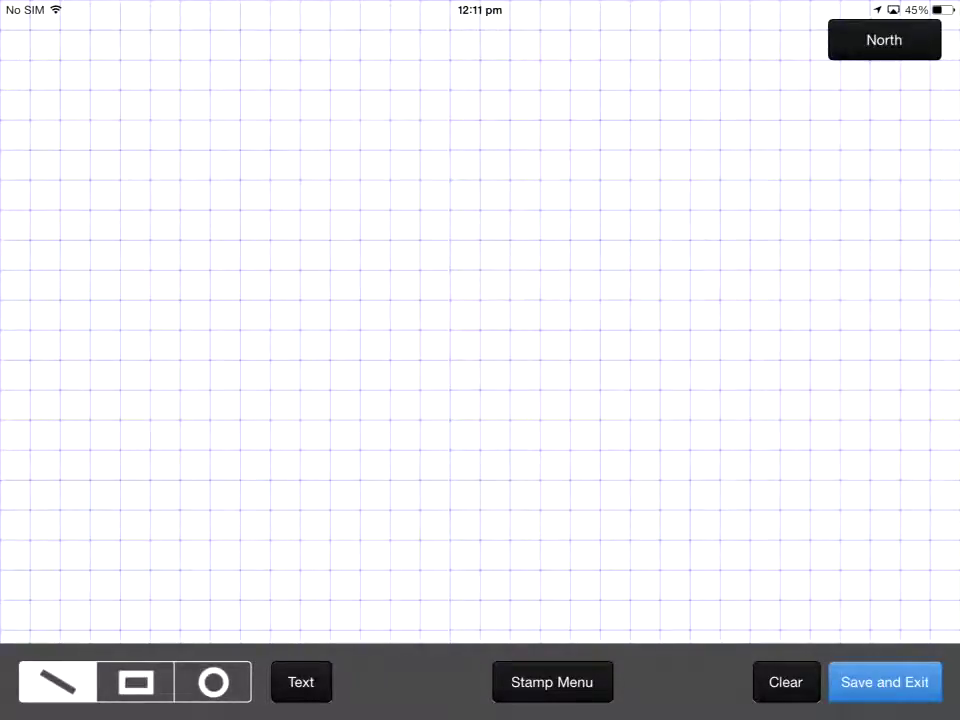
drag(60, 60, 630, 60)
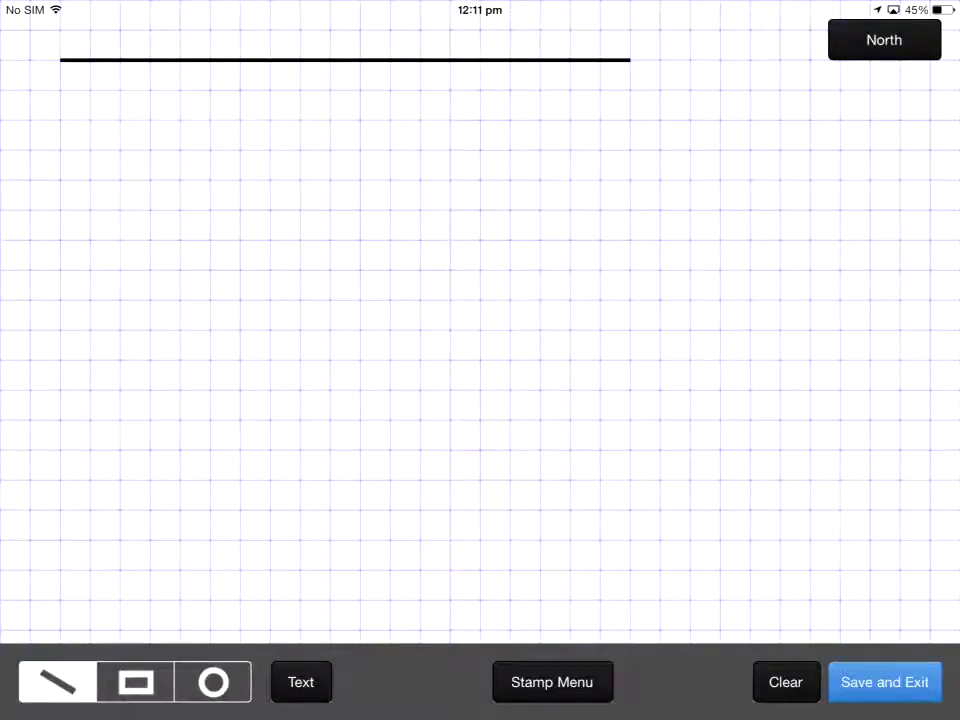
drag(630, 60, 630, 600)
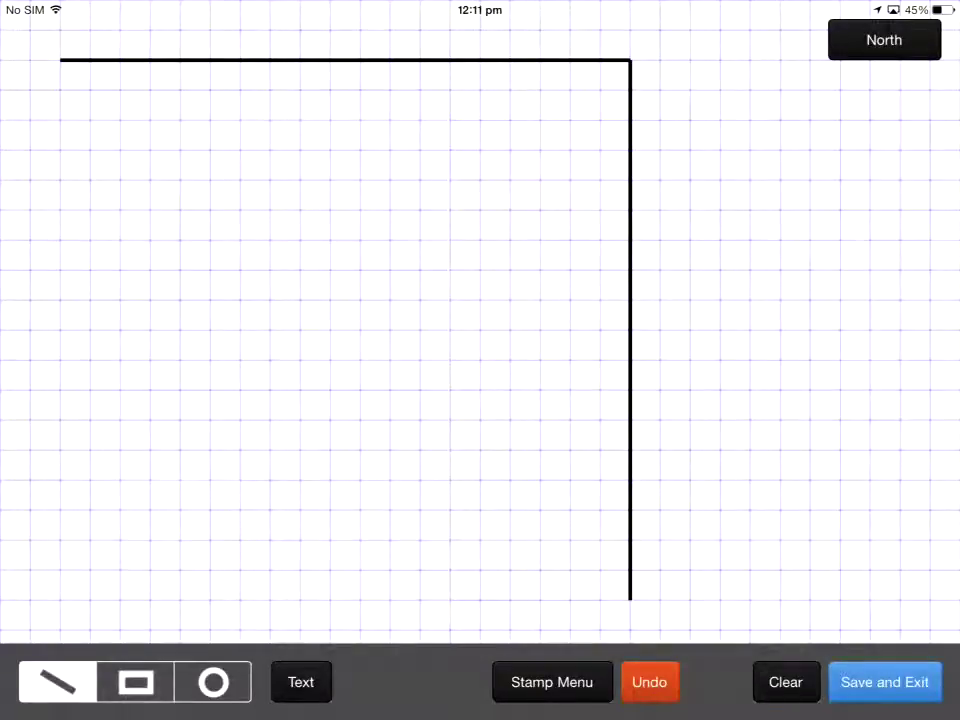
mouse_move(630, 600)
mouse_down()
mouse_move(60, 600)
mouse_move(60, 60)
mouse_up()
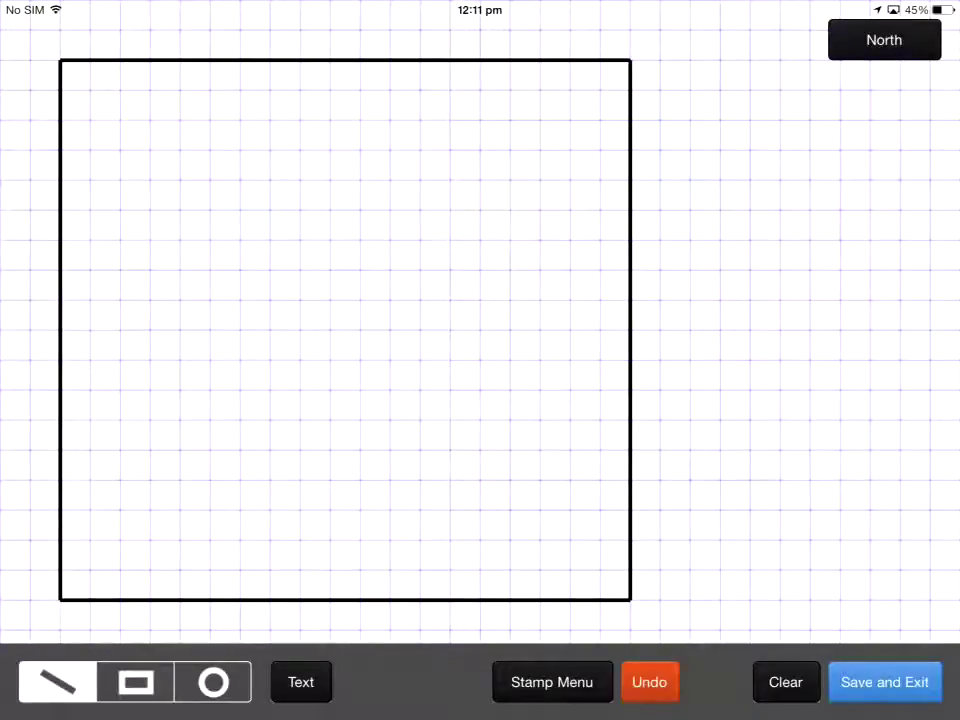
- Draw a rectangle across the upper square and two side-by-side circles below it
click(136, 682)
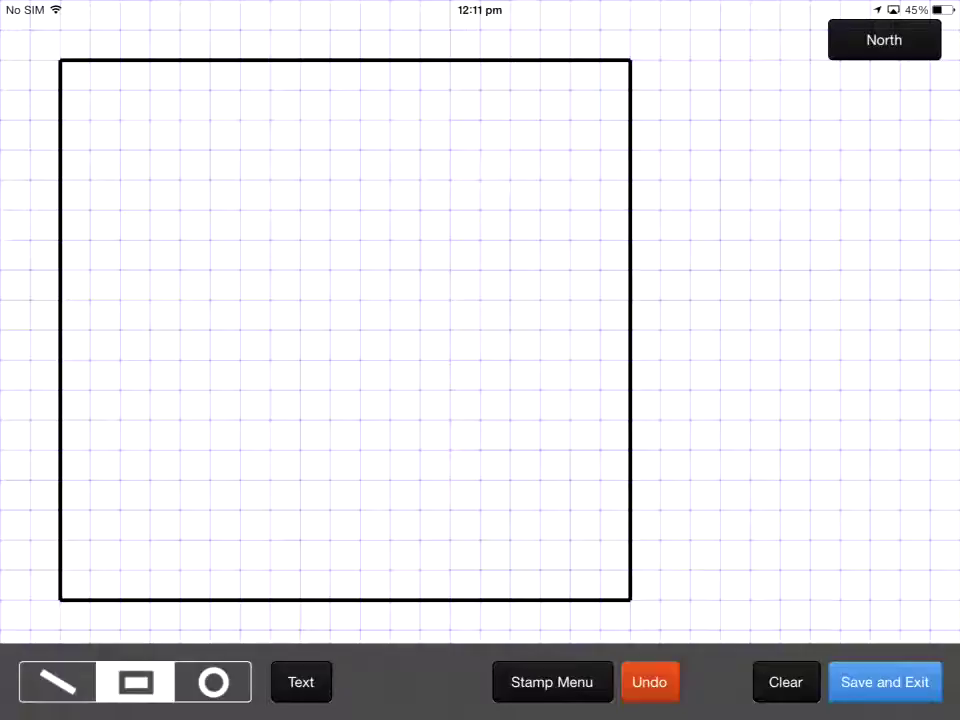
mouse_move(120, 120)
mouse_down()
mouse_move(120, 180)
mouse_move(210, 300)
mouse_move(600, 300)
mouse_move(570, 300)
mouse_up()
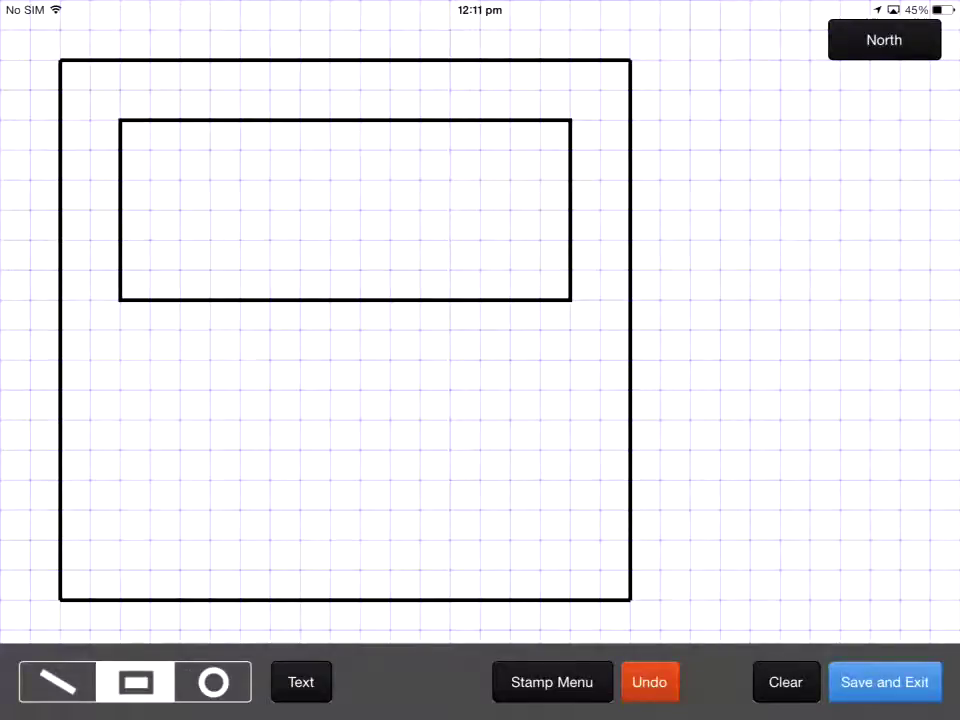
click(213, 682)
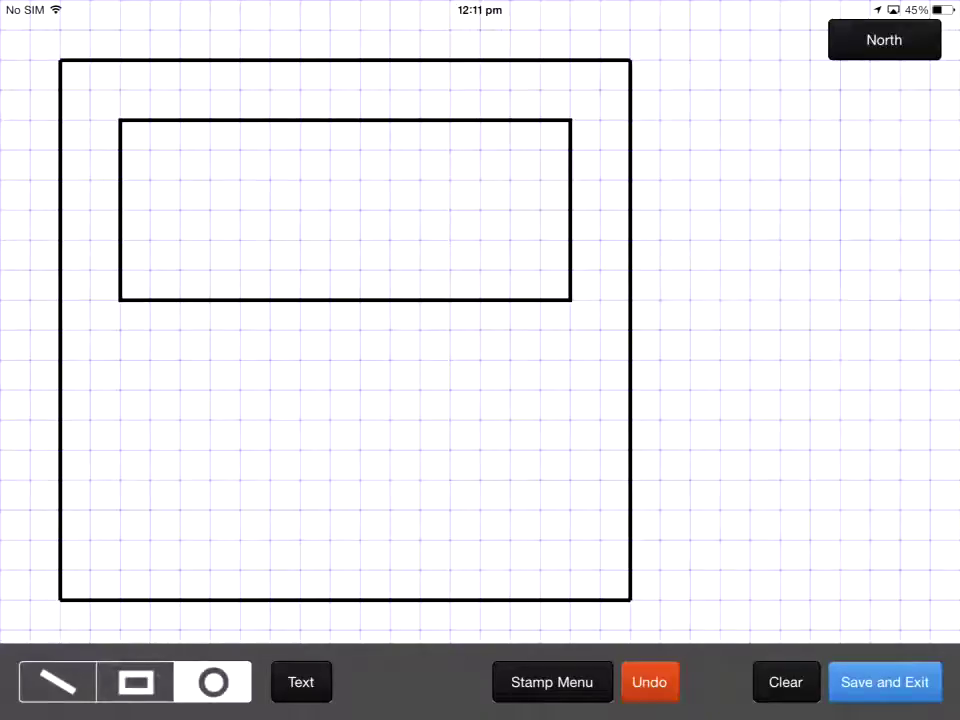
drag(112, 367, 308, 563)
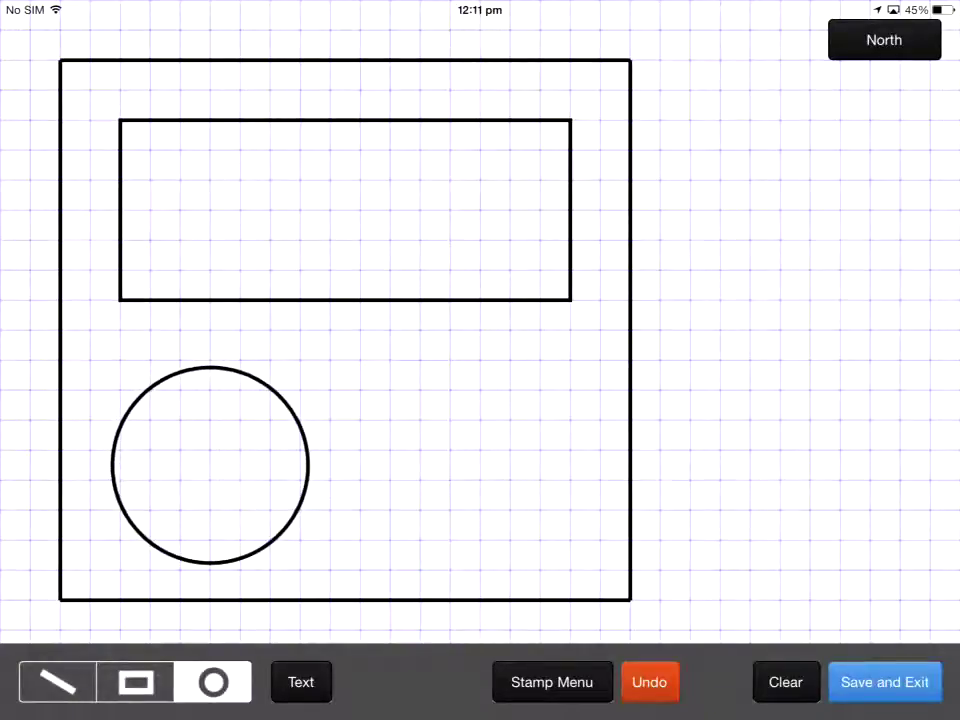
mouse_move(395, 385)
mouse_down()
mouse_move(450, 450)
mouse_move(563, 548)
mouse_move(571, 571)
mouse_up()
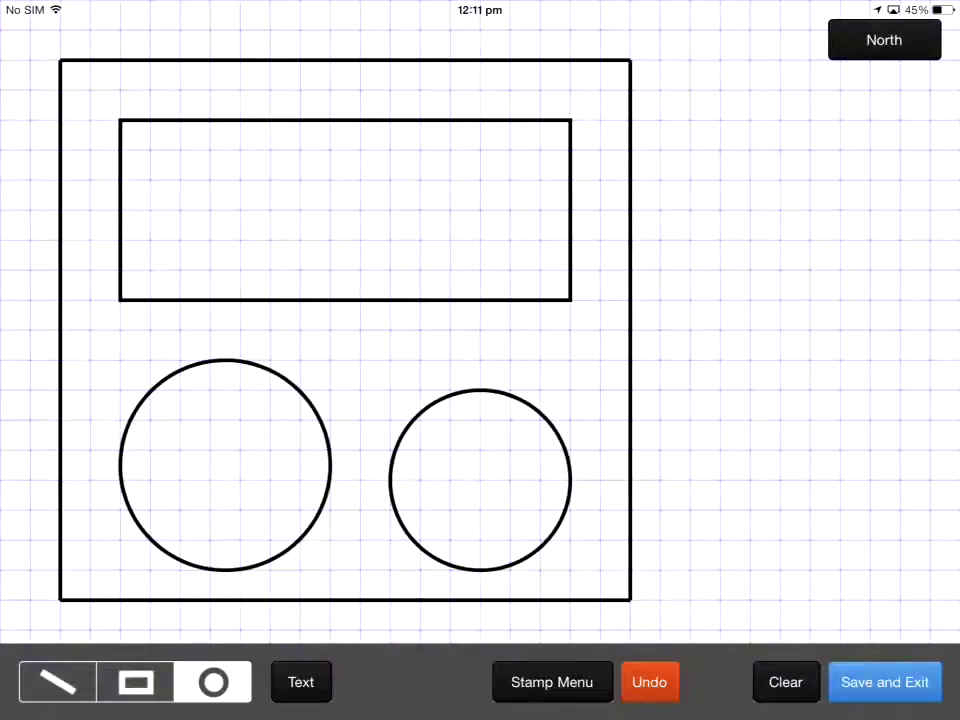
- Add the text label 'circle' inside the right circle
click(301, 682)
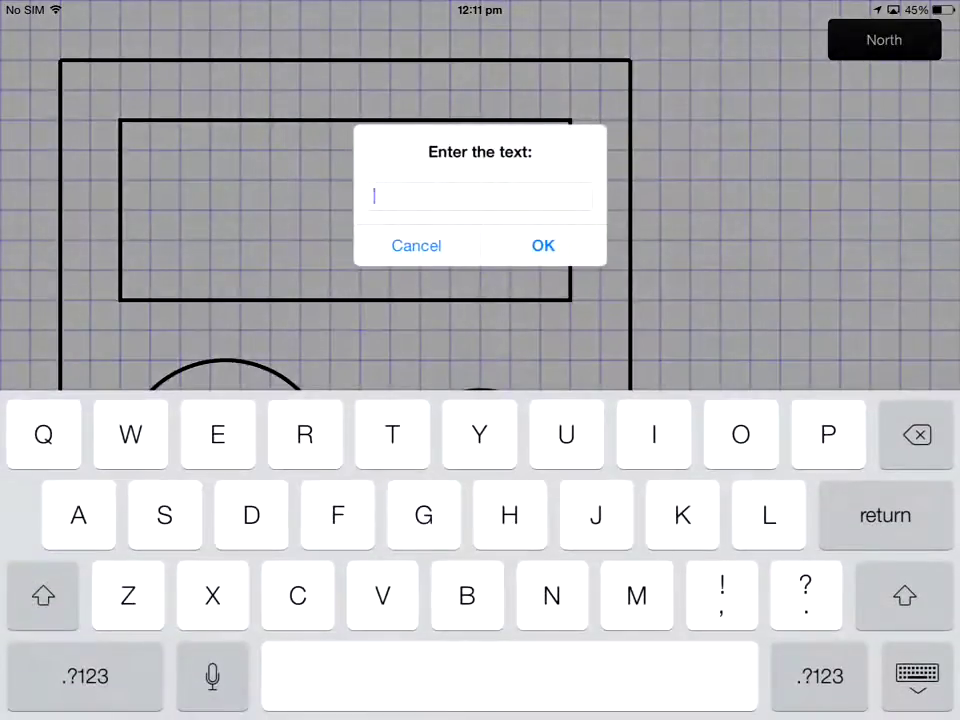
text(c)
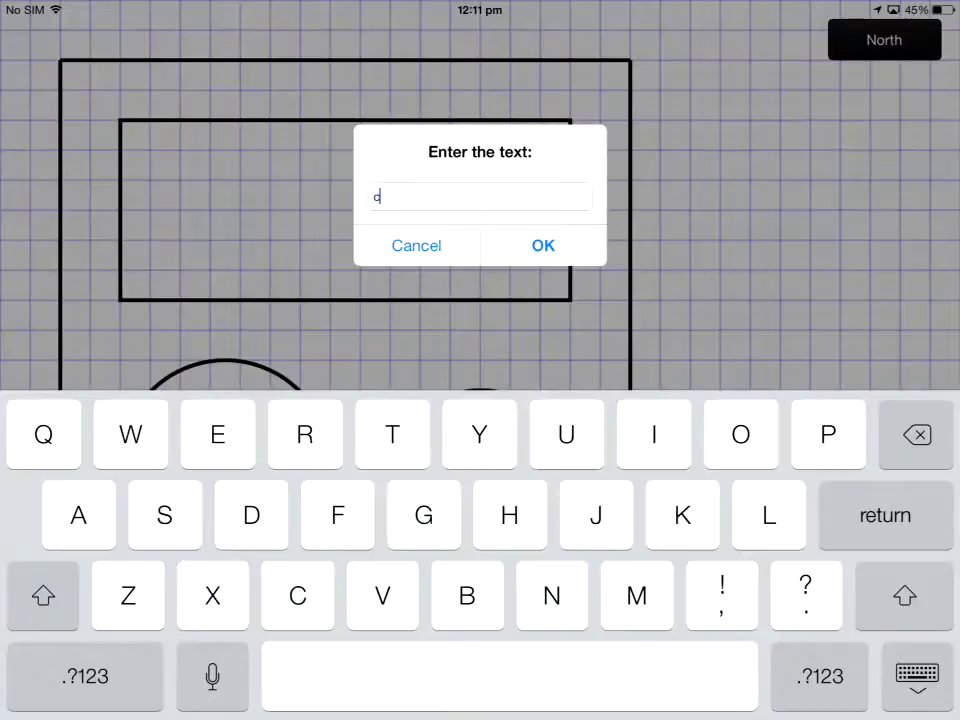
text(irc)
text(le)
click(543, 245)
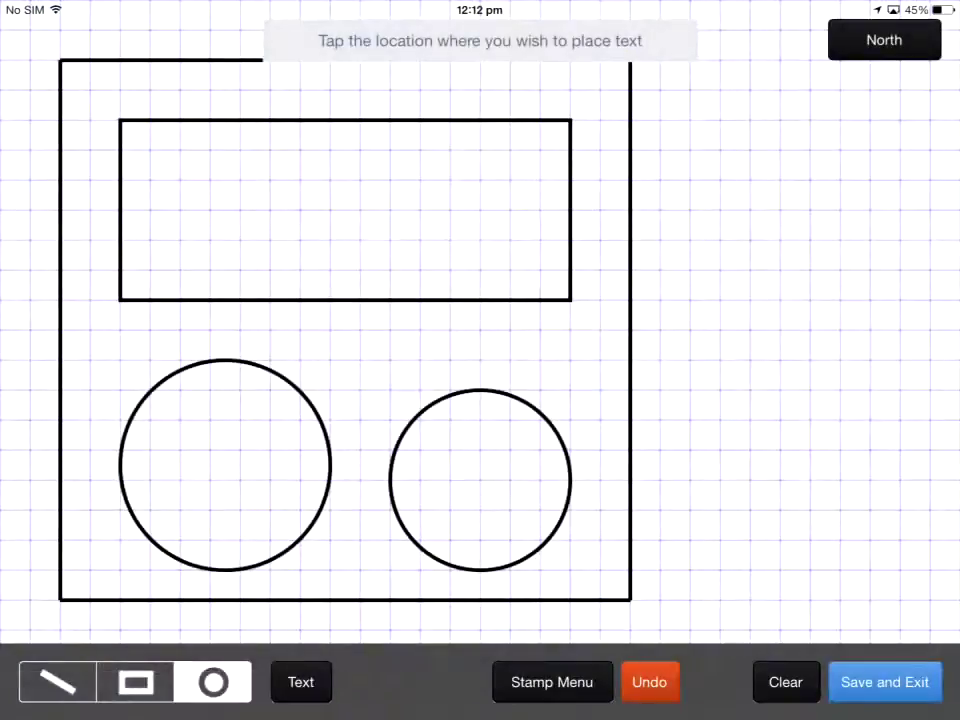
click(458, 438)
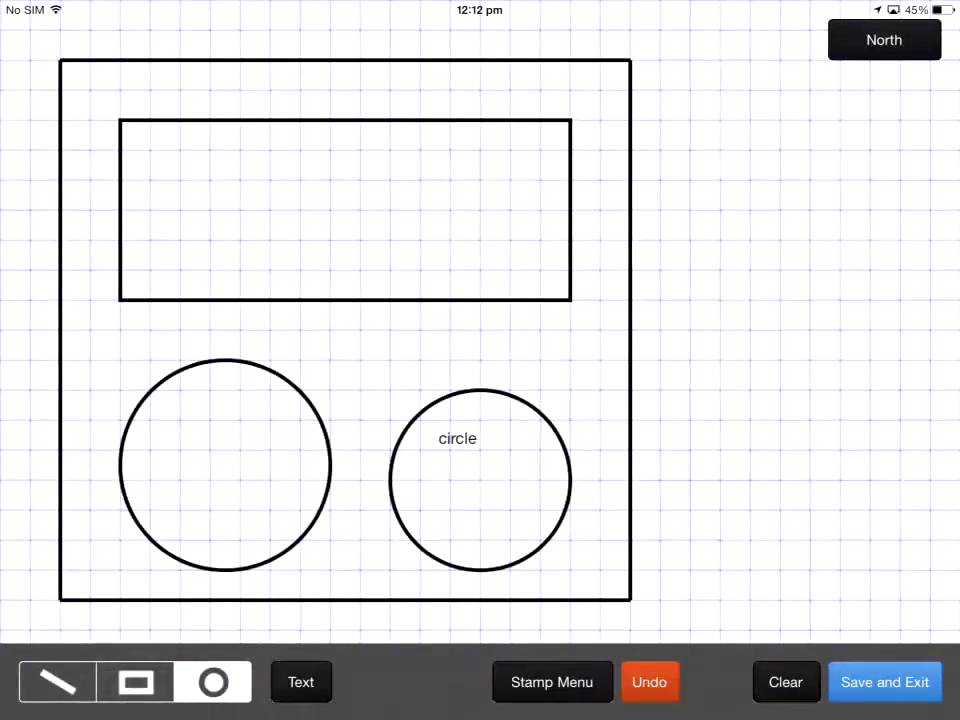
- Add the label 'rectangle' inside the rectangle, then bring up the barrier stamp list
click(301, 682)
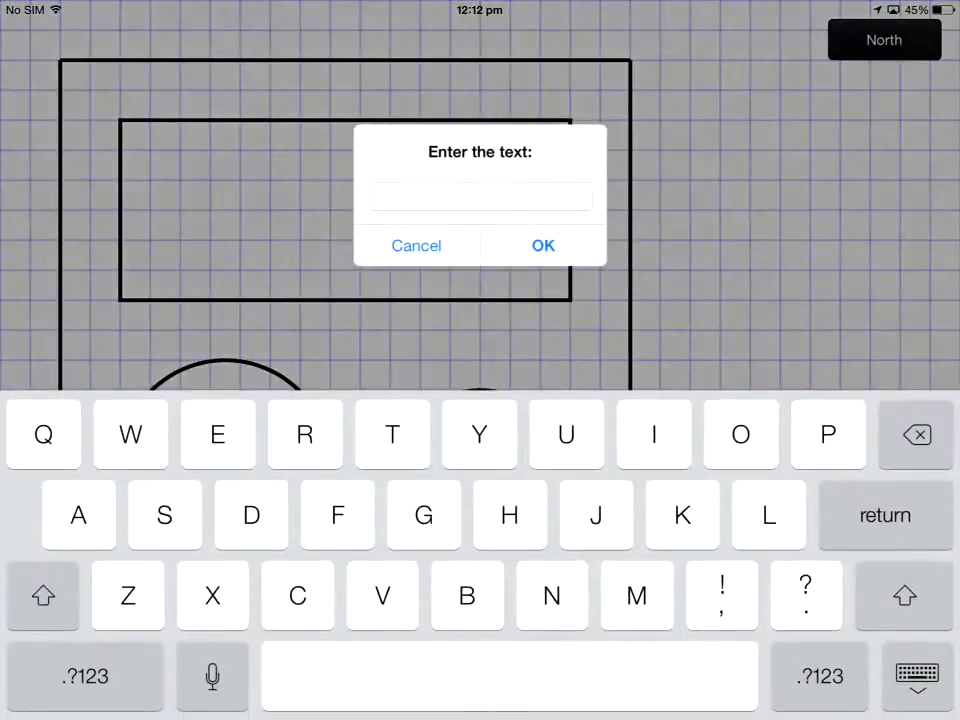
text(recta)
text(ngle)
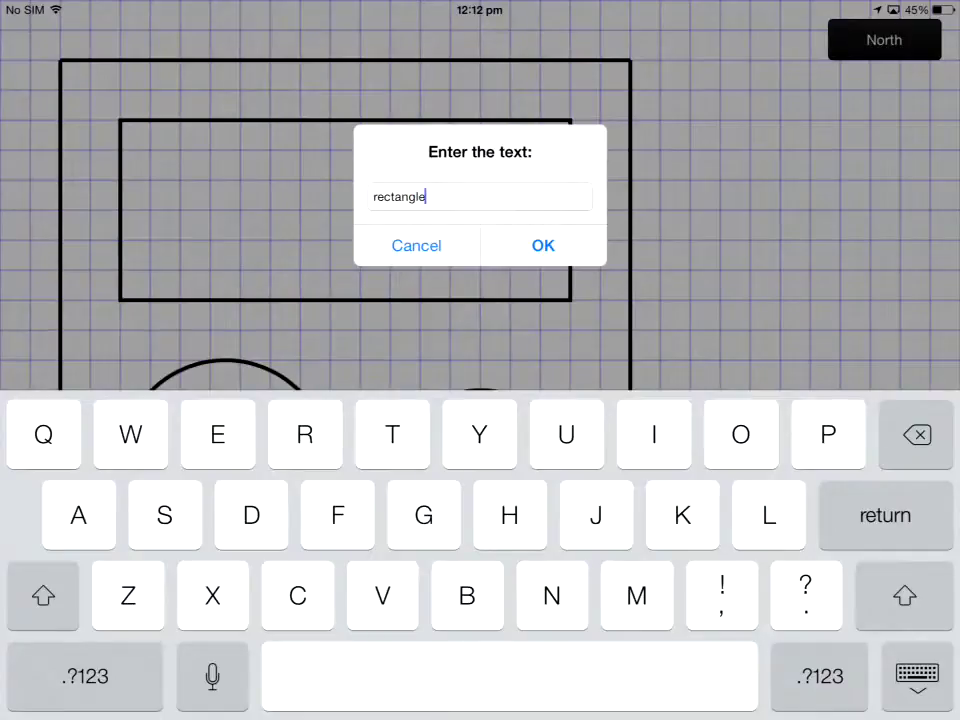
click(543, 245)
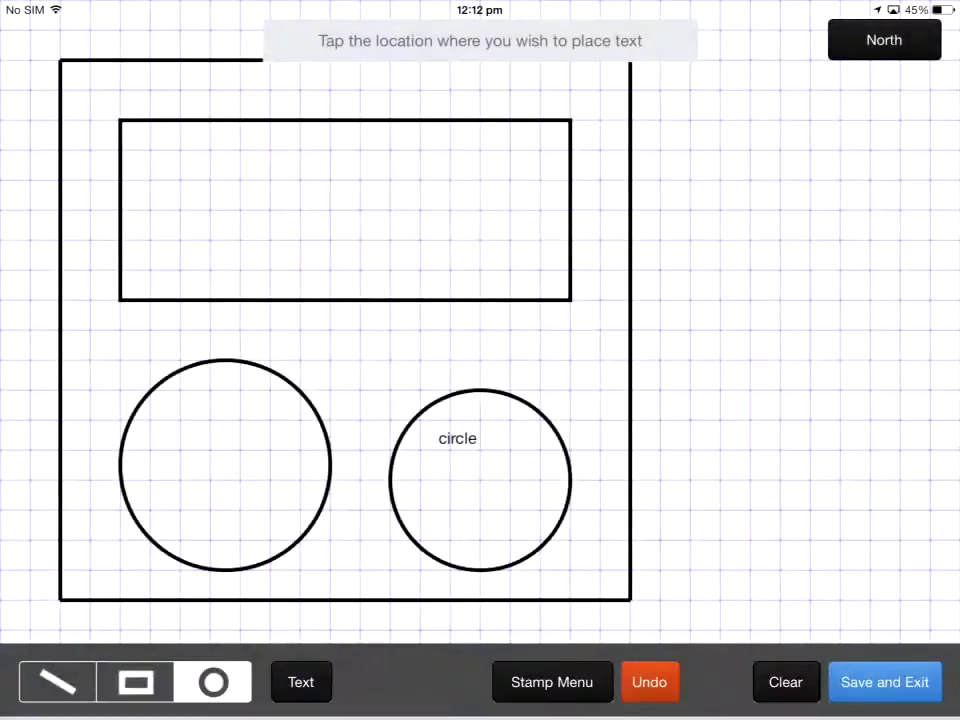
click(238, 162)
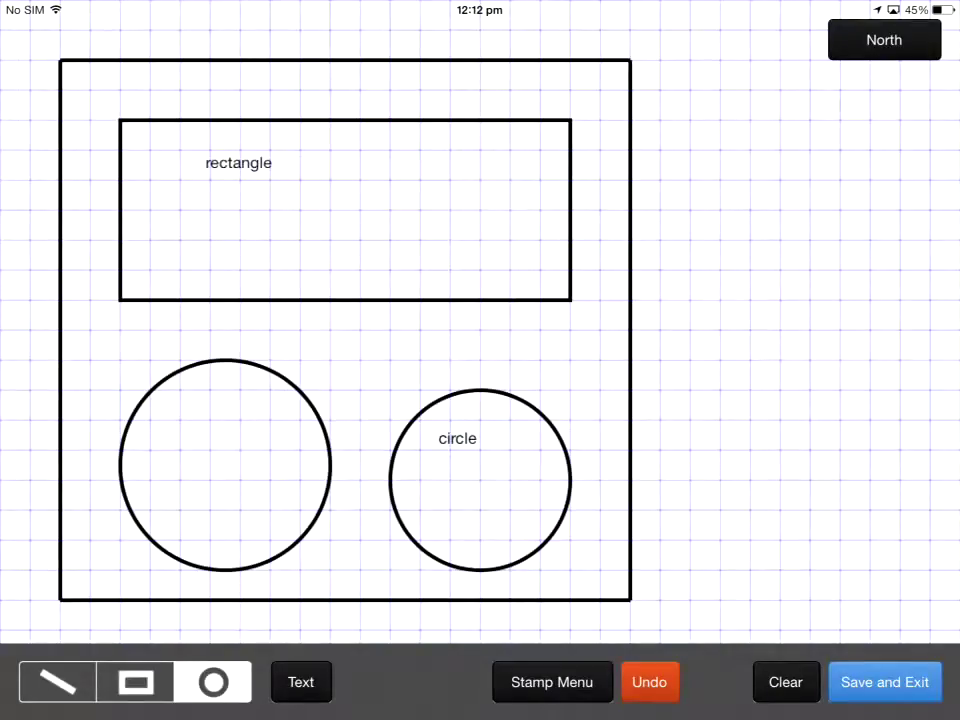
click(552, 682)
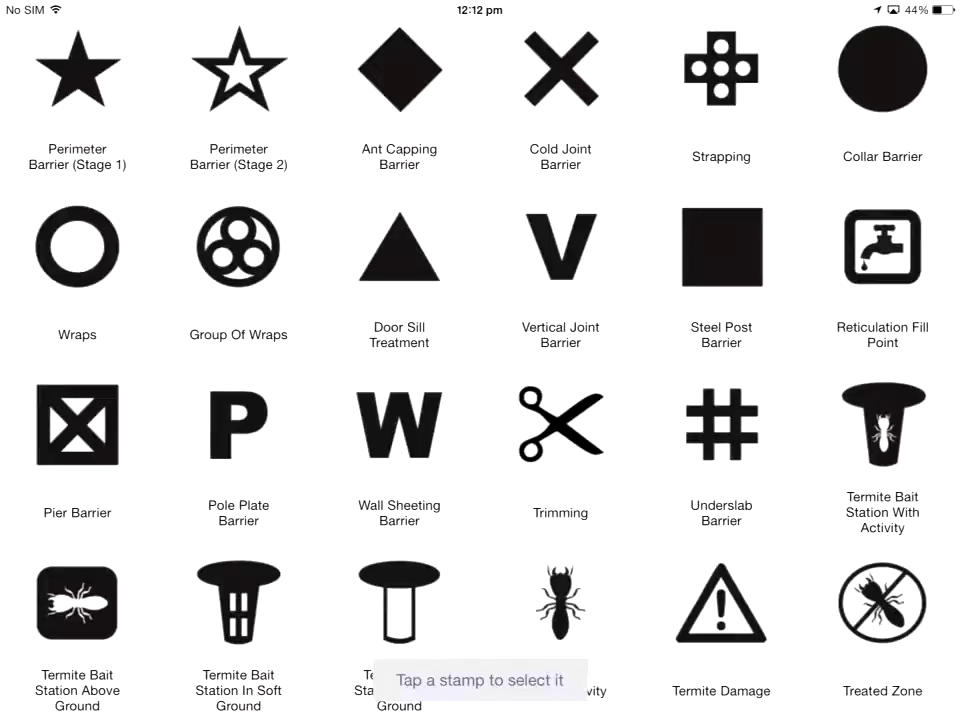
- Place eight Pier Barrier stamps in two columns right of the square, then reopen the stamps
click(560, 425)
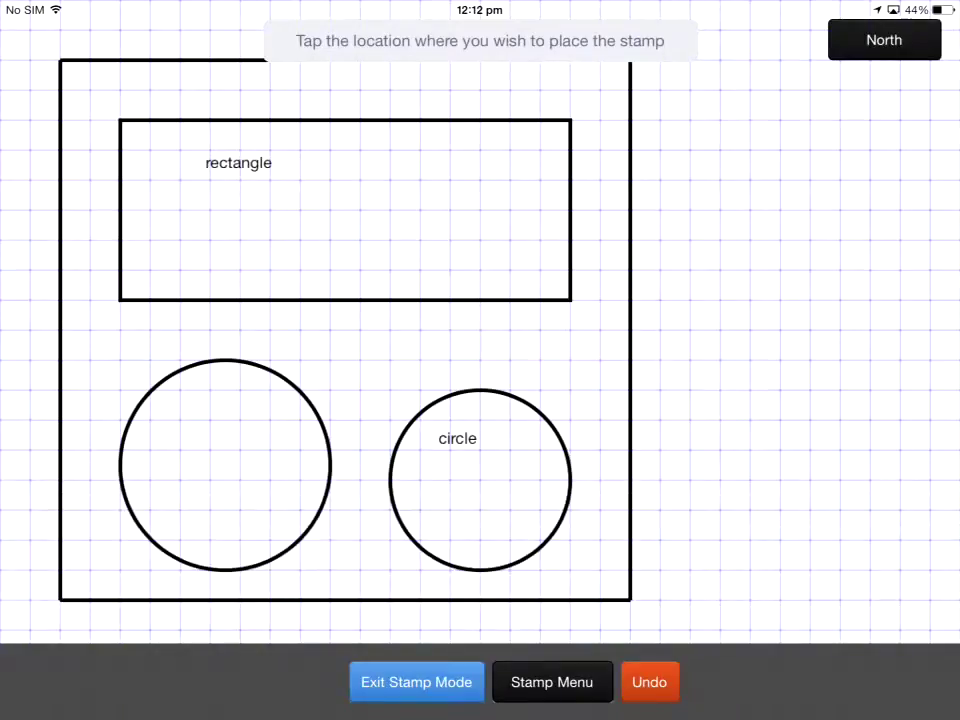
click(675, 345)
click(675, 225)
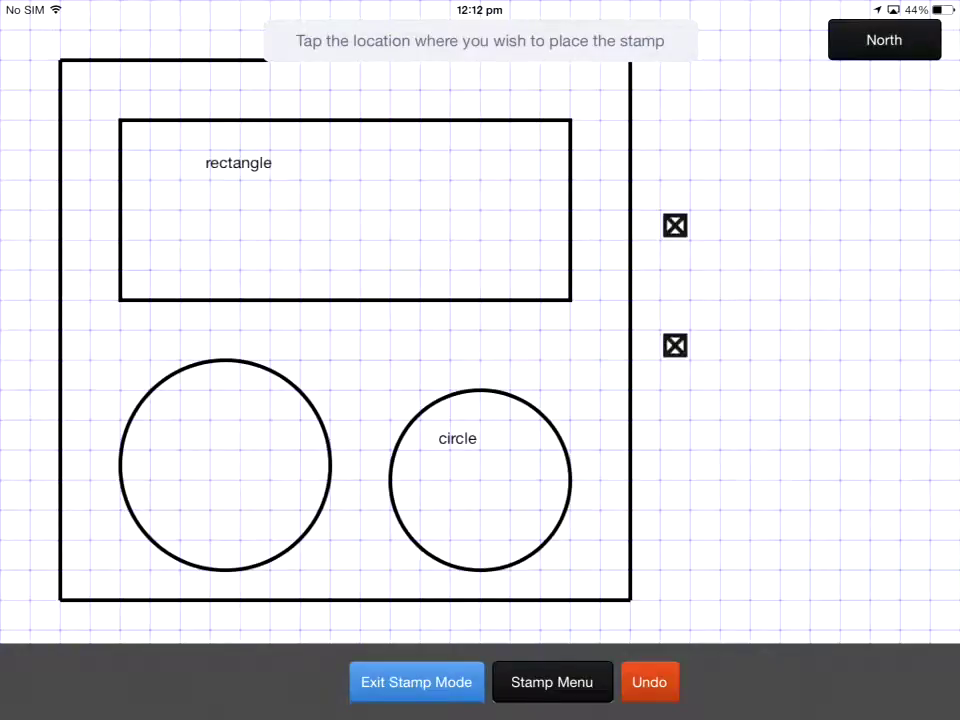
click(675, 105)
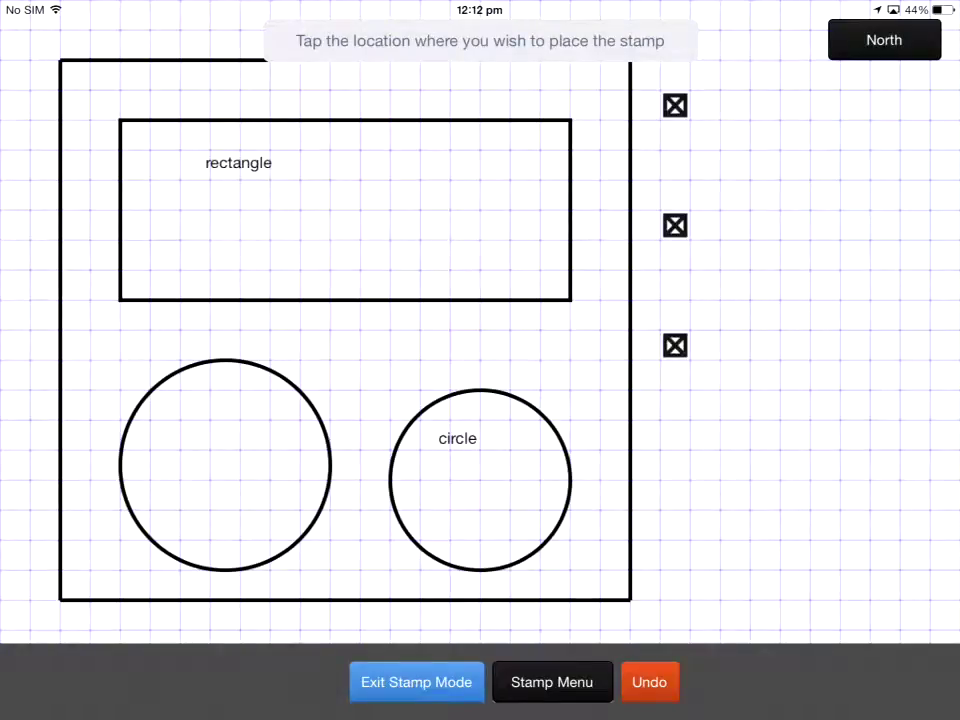
click(675, 525)
click(675, 435)
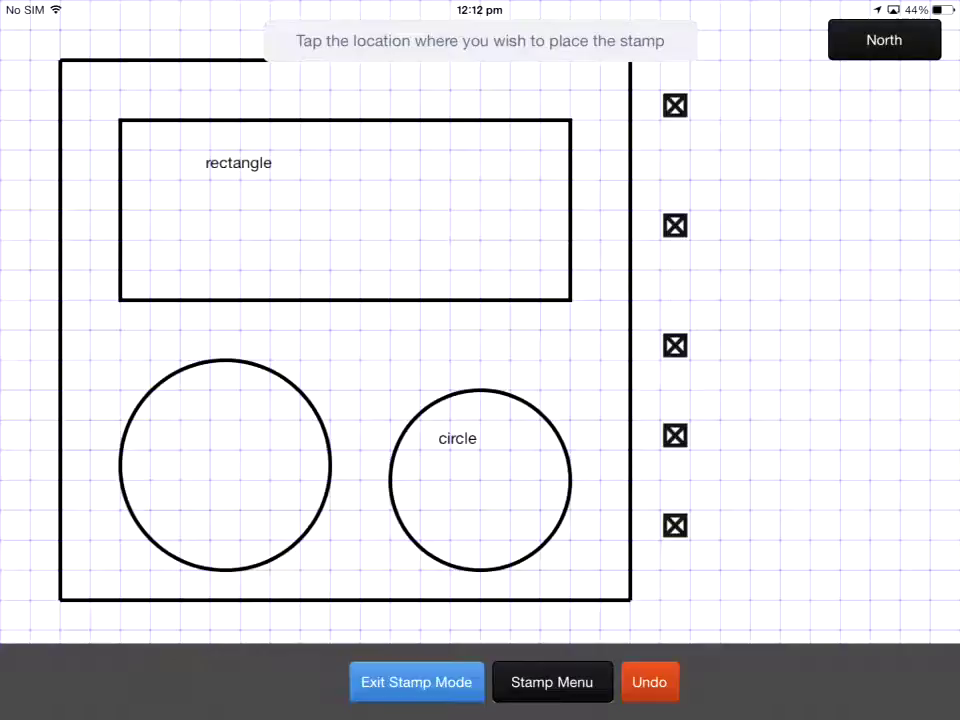
click(765, 435)
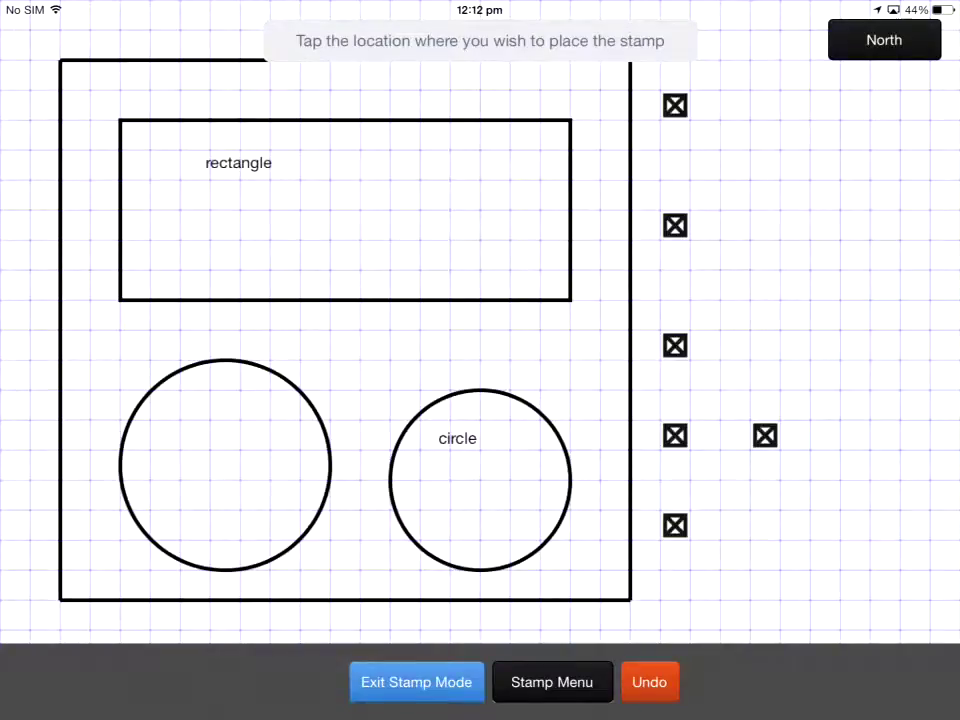
click(765, 345)
click(765, 225)
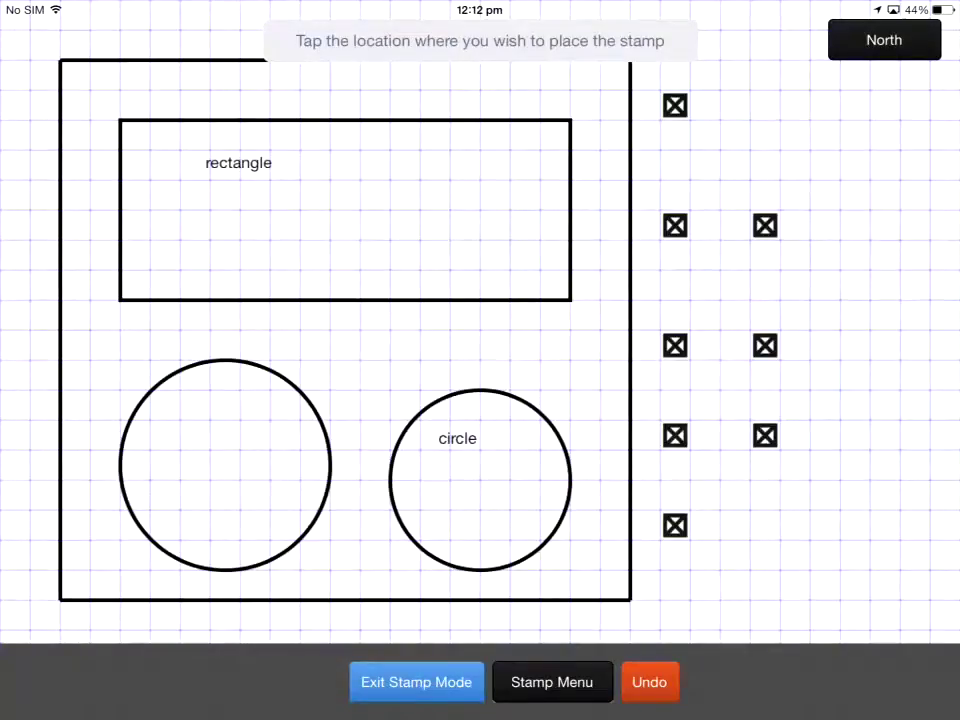
click(552, 682)
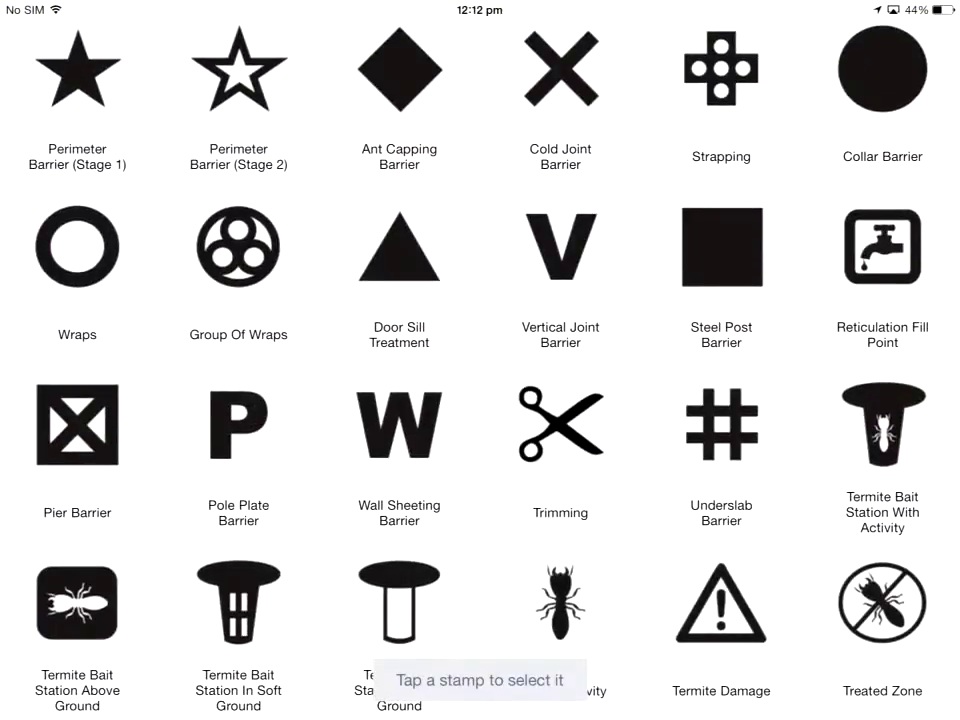
- Place three Cold Joint Barrier X stamps in a row above the circles
click(560, 70)
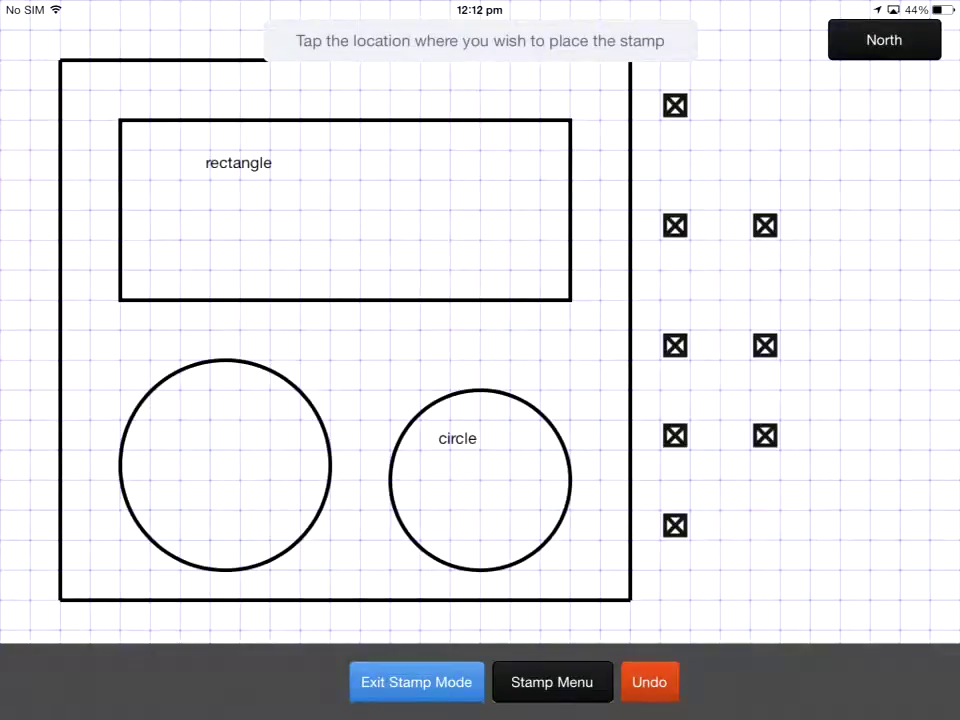
click(165, 345)
click(345, 345)
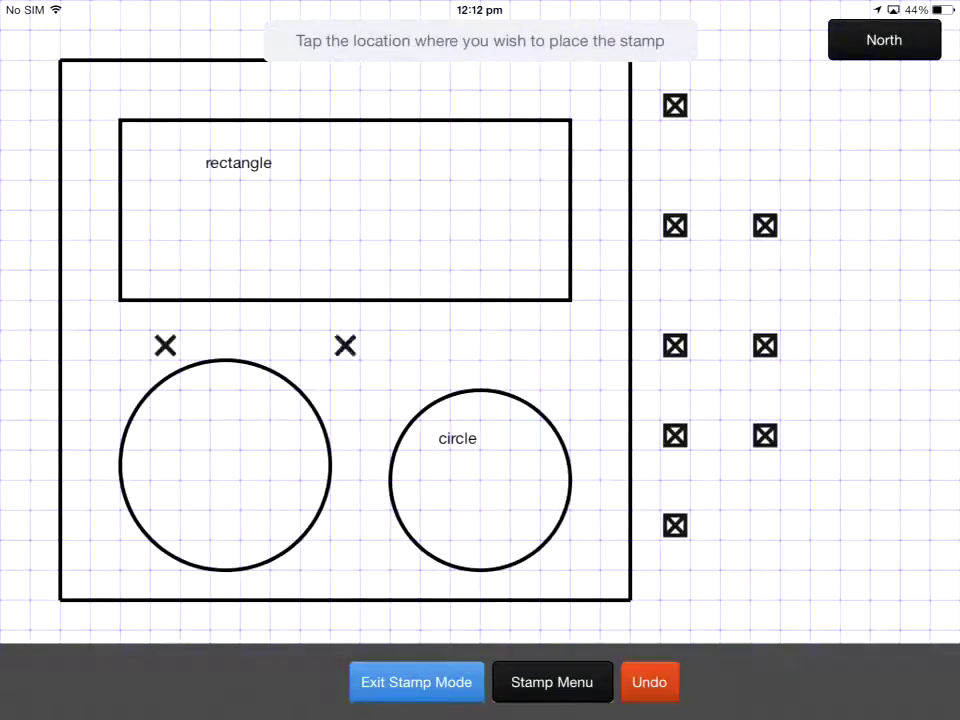
click(525, 345)
- Undo the last two X stamps, redo both, and exit stamp mode
click(649, 682)
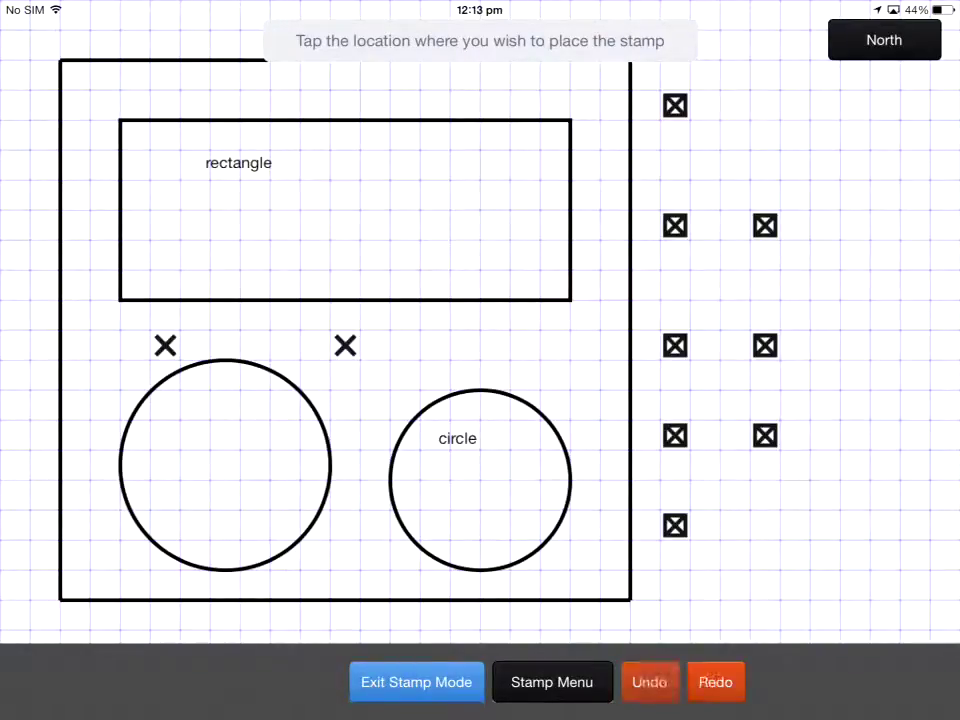
click(649, 682)
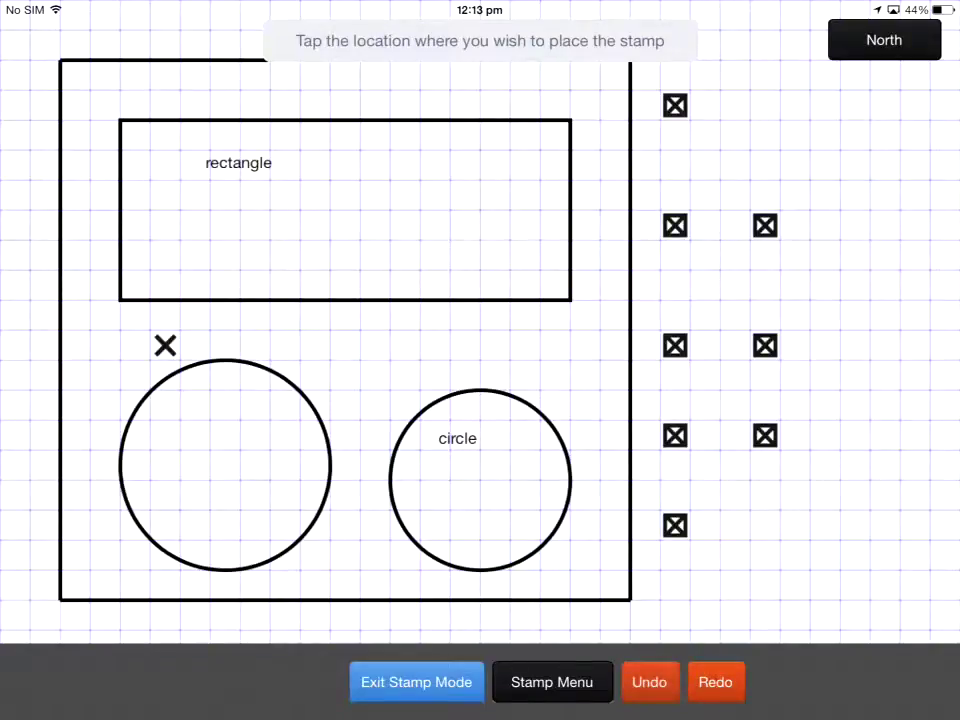
click(715, 682)
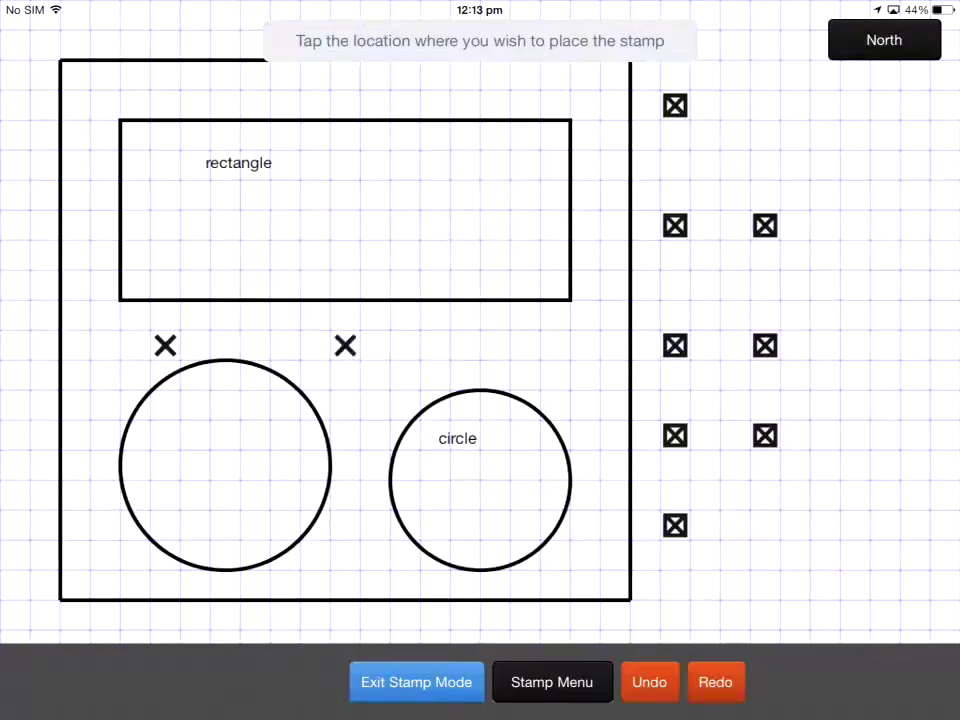
click(715, 682)
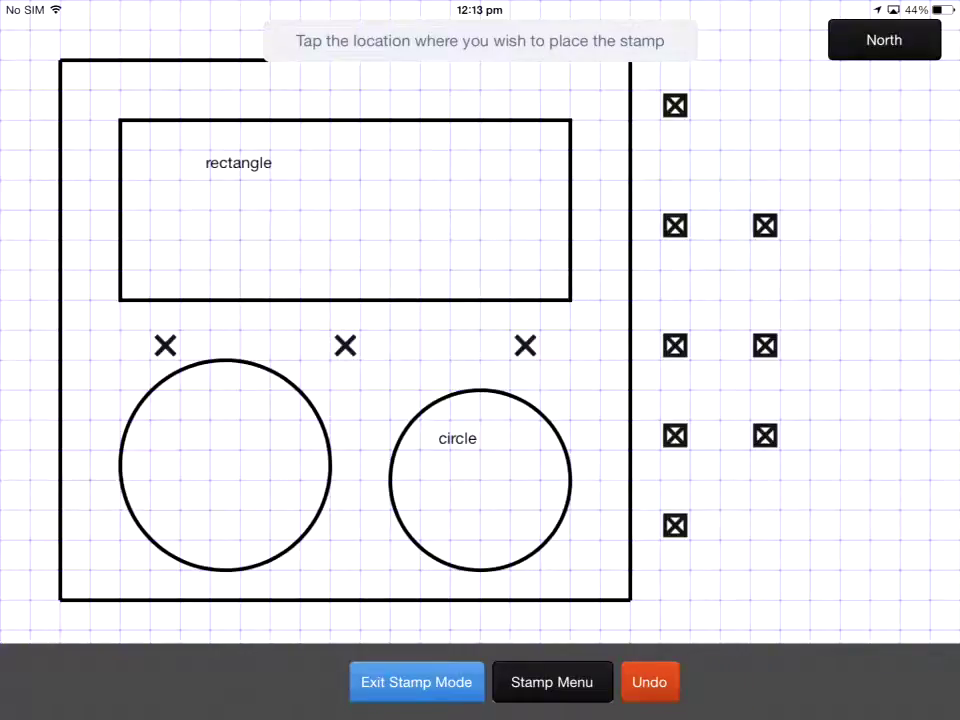
click(416, 682)
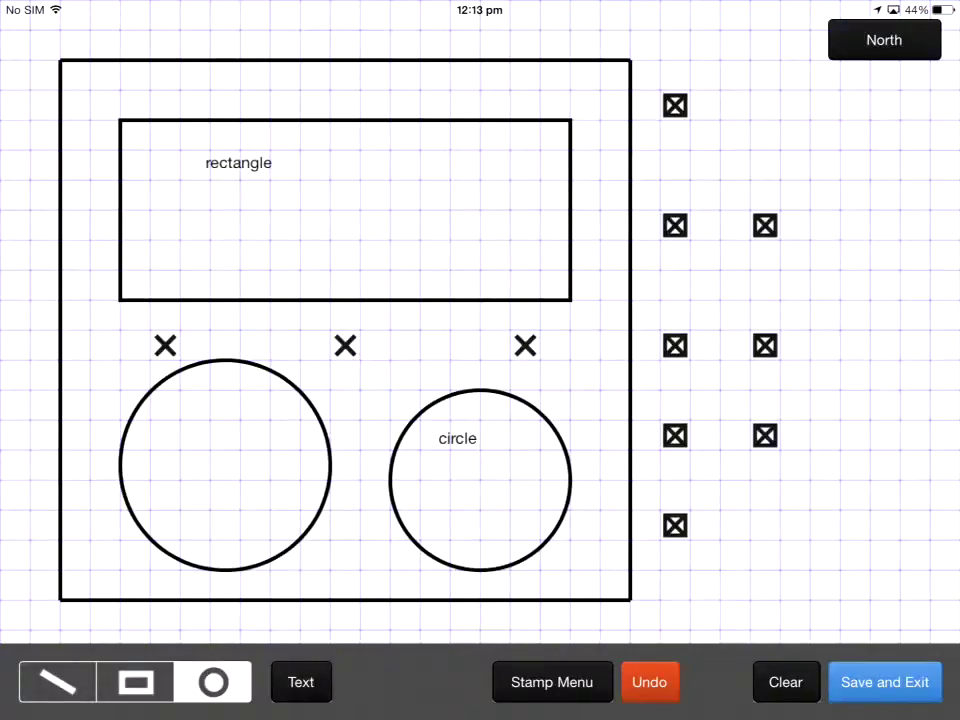
- Add a North arrow and save the diagram into the report
click(884, 40)
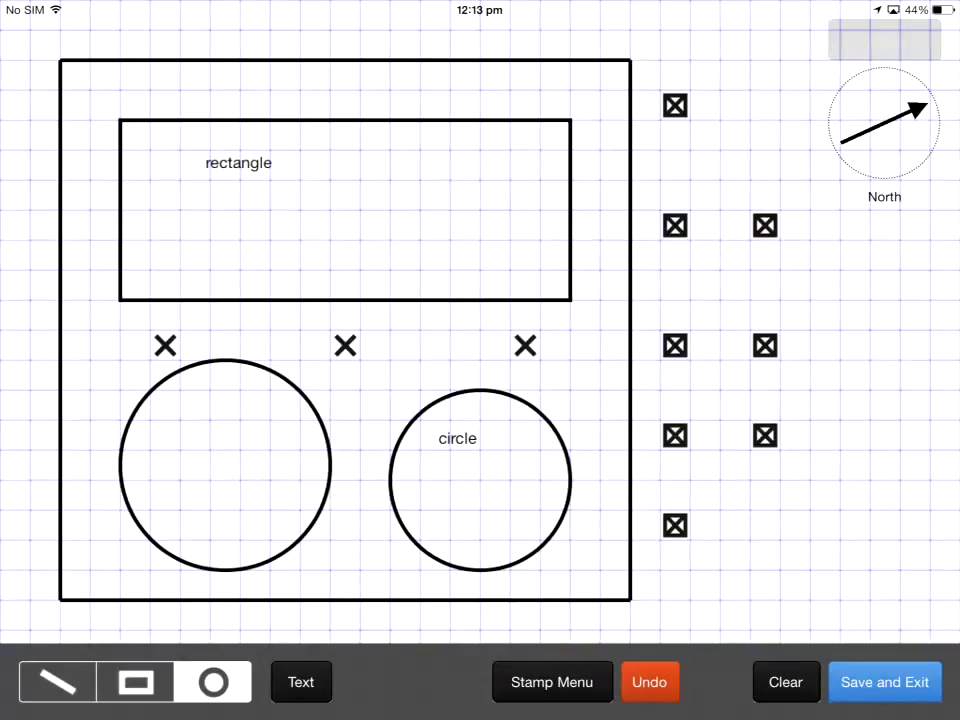
click(884, 682)
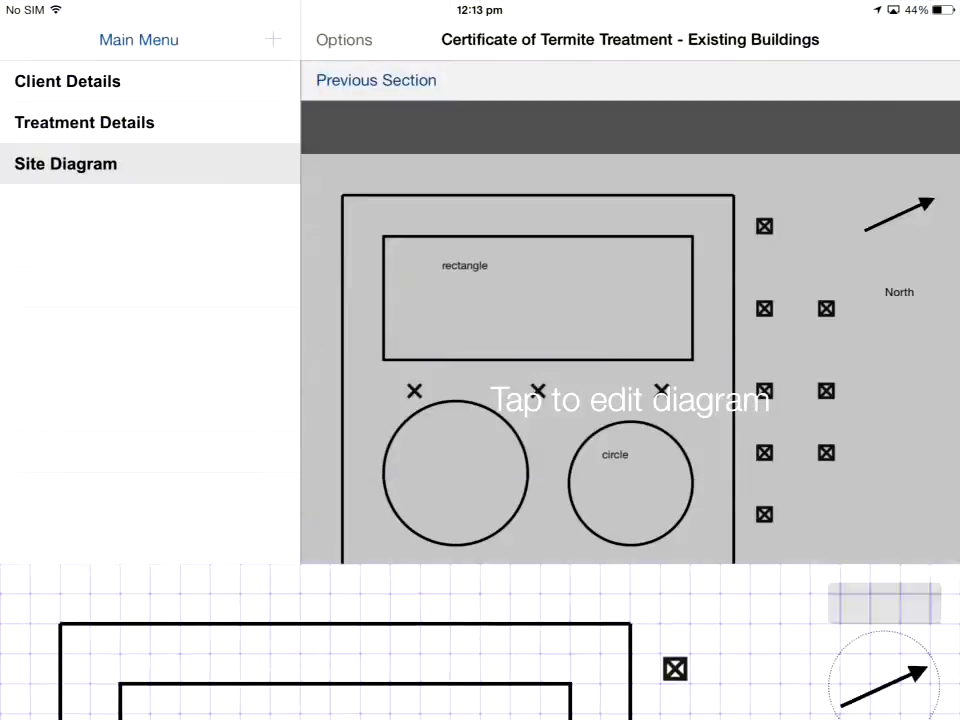